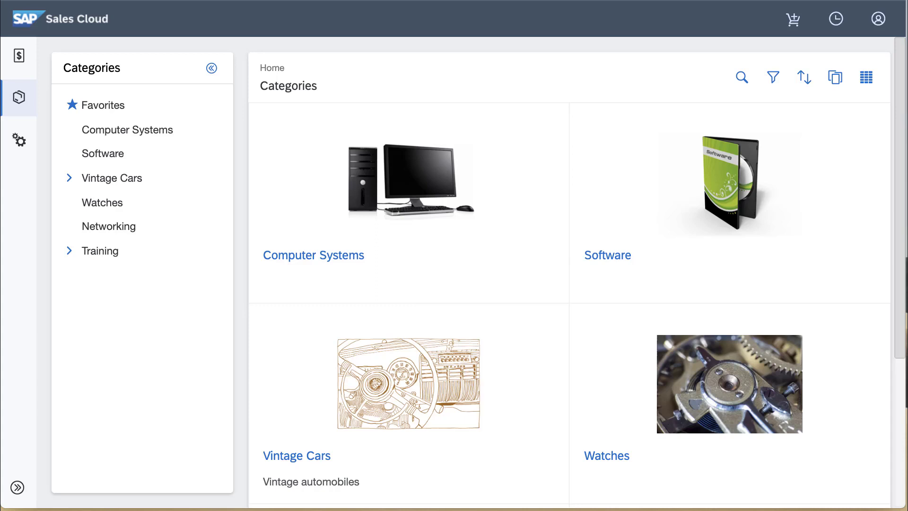
# Open the Watches category and start configuring the Wristwatch product.
pyautogui.click(618, 458)
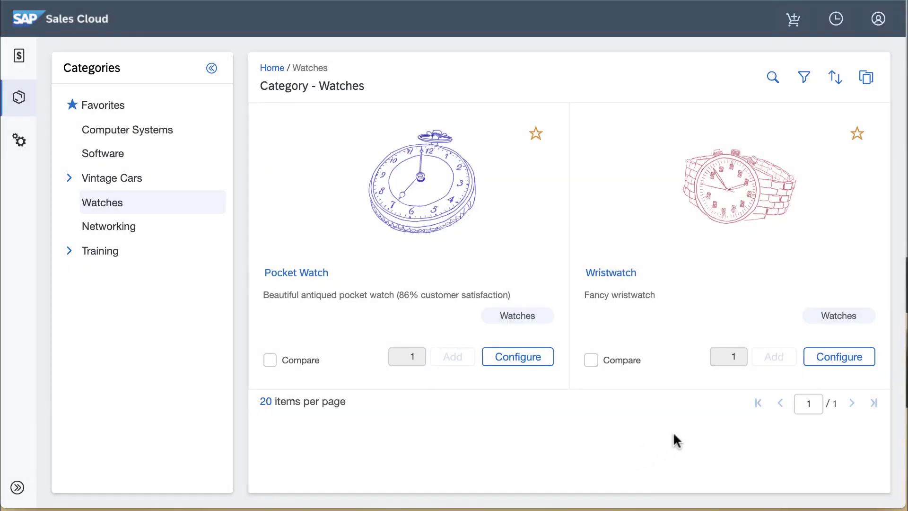
pyautogui.click(831, 362)
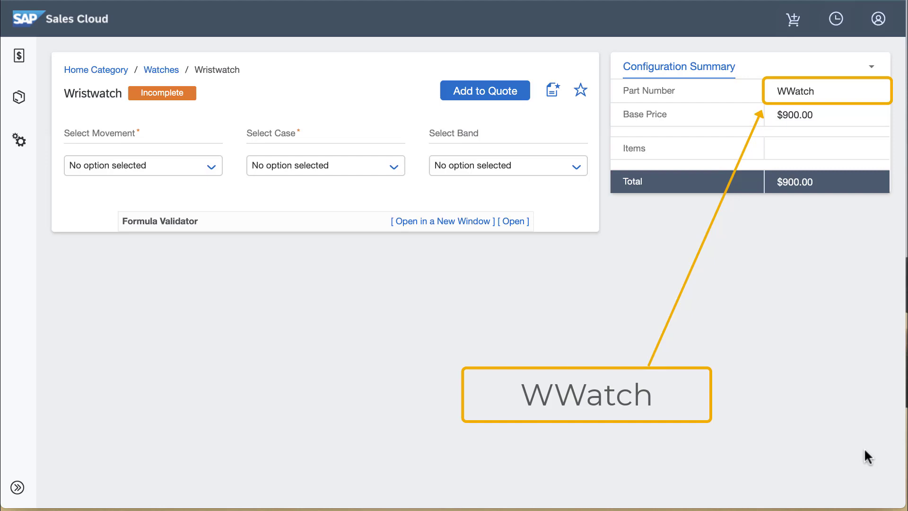
# Choose Mechanical movement, Titanium case and Oyster band (WWatch-MM-TC-OYB), then go to Setup home.
pyautogui.click(194, 173)
pyautogui.click(190, 192)
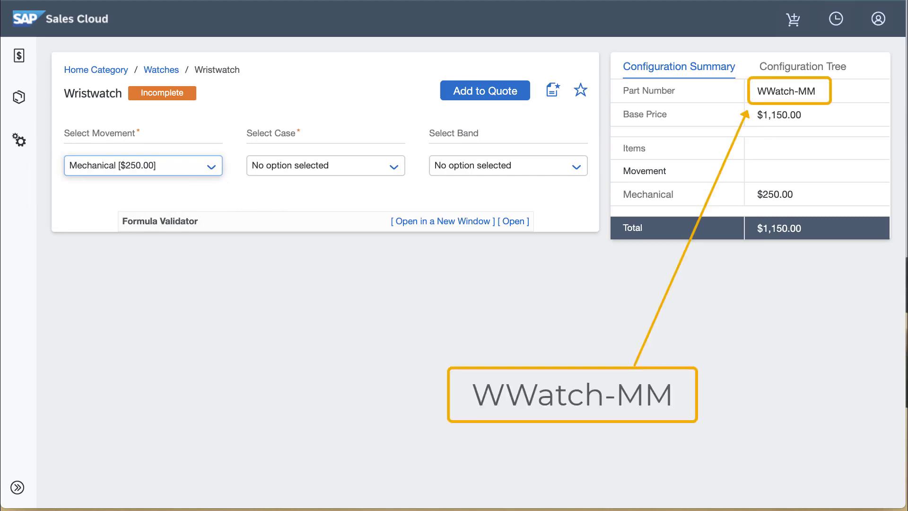
pyautogui.click(320, 171)
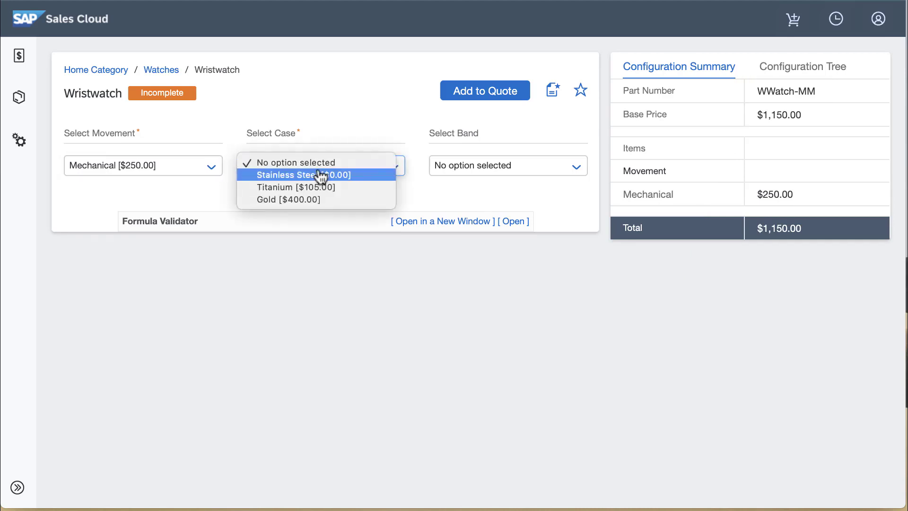
pyautogui.click(320, 188)
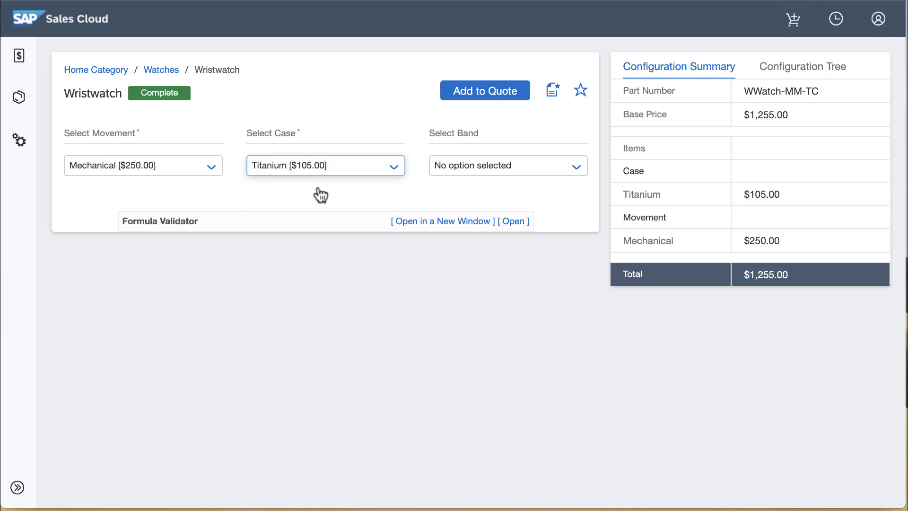
pyautogui.click(459, 169)
pyautogui.click(462, 207)
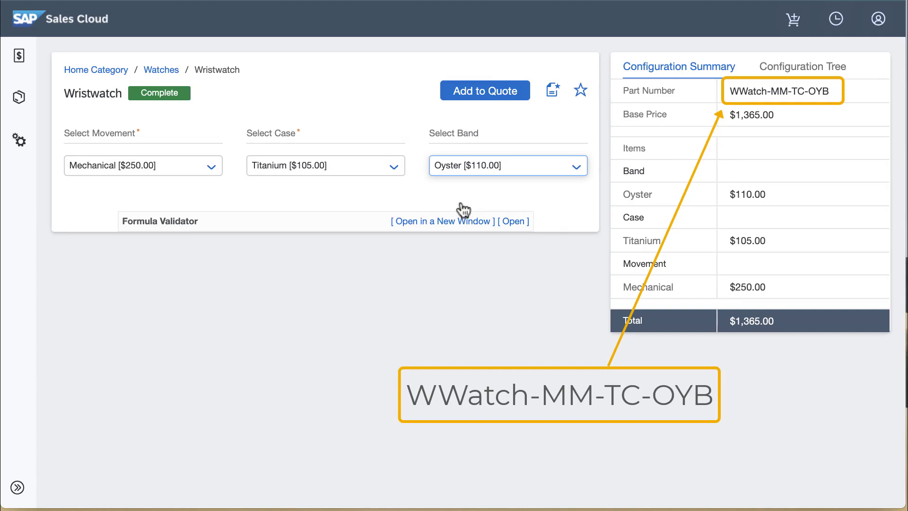
pyautogui.click(18, 139)
pyautogui.click(81, 170)
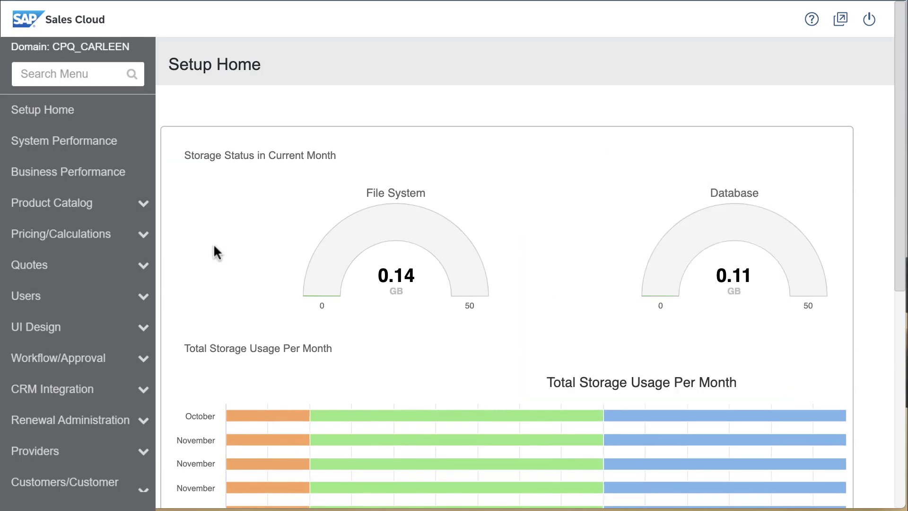
# Under Product Catalog > Products, open the Wristwatch product's edit page.
pyautogui.click(106, 205)
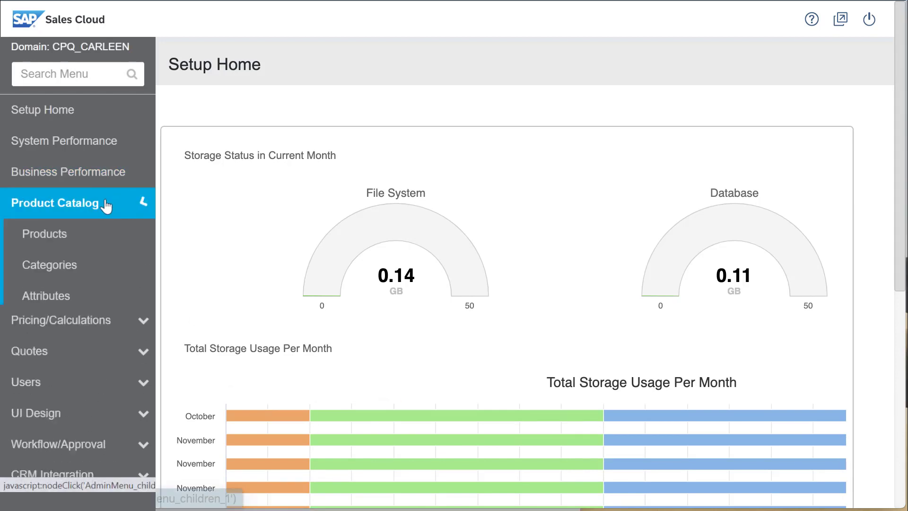
pyautogui.click(93, 237)
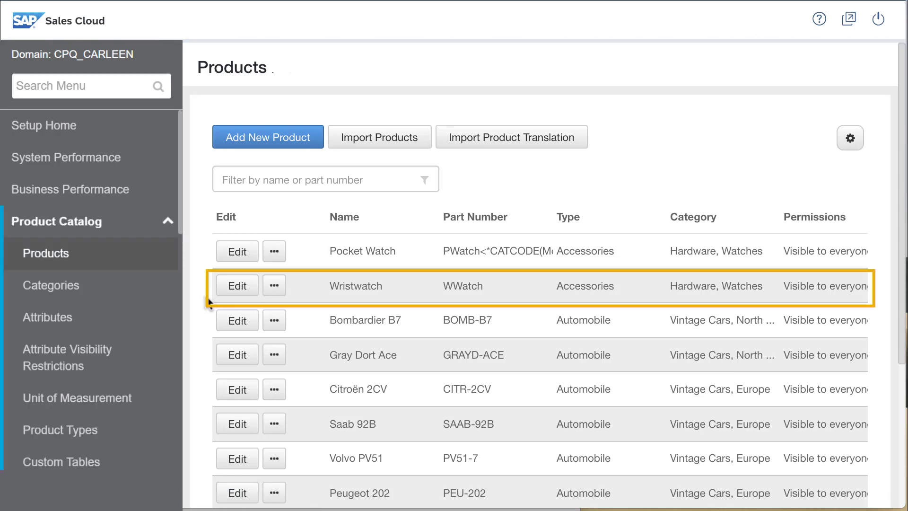
pyautogui.click(238, 287)
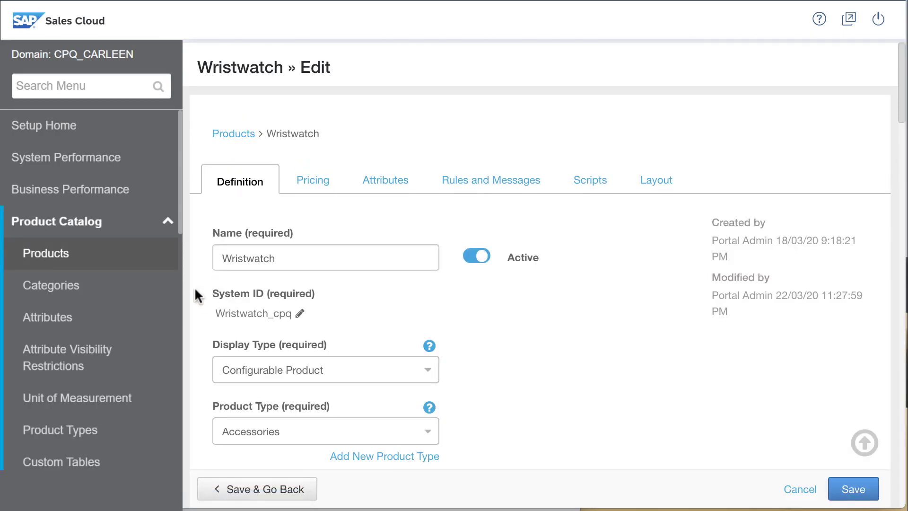
pyautogui.scroll(-4, 188, 316)
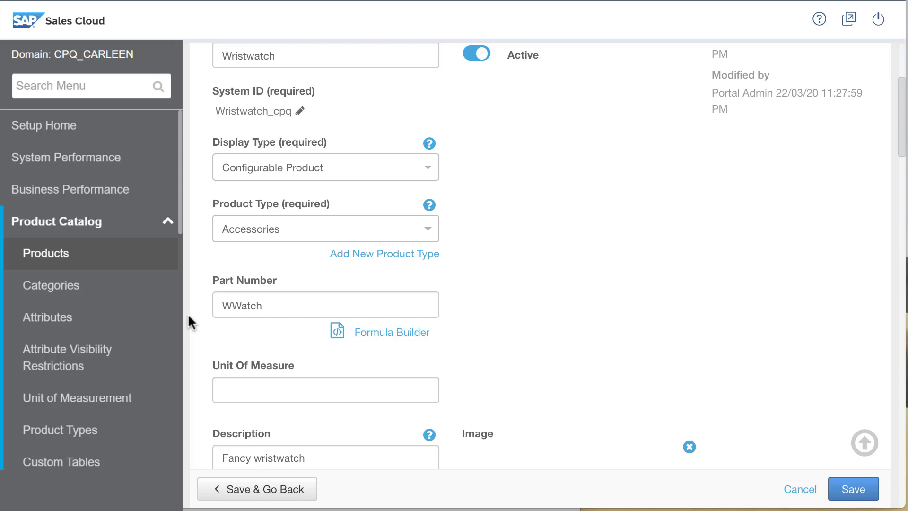
pyautogui.scroll(4, 188, 313)
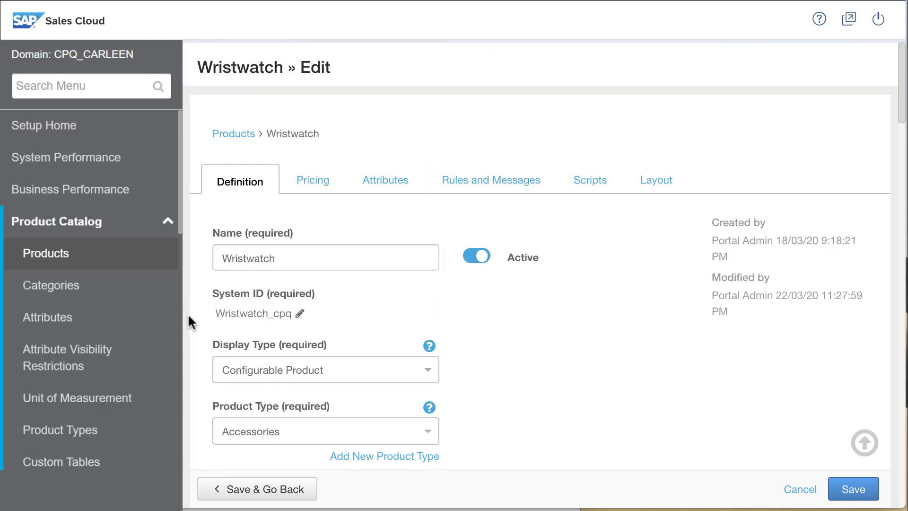
# Edit the Movement attribute and bring up its value column display settings.
pyautogui.click(391, 185)
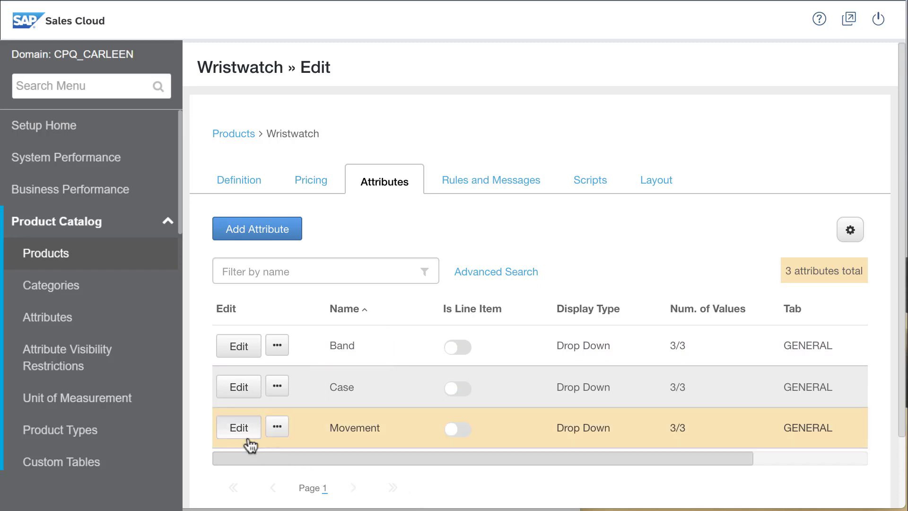
pyautogui.click(229, 428)
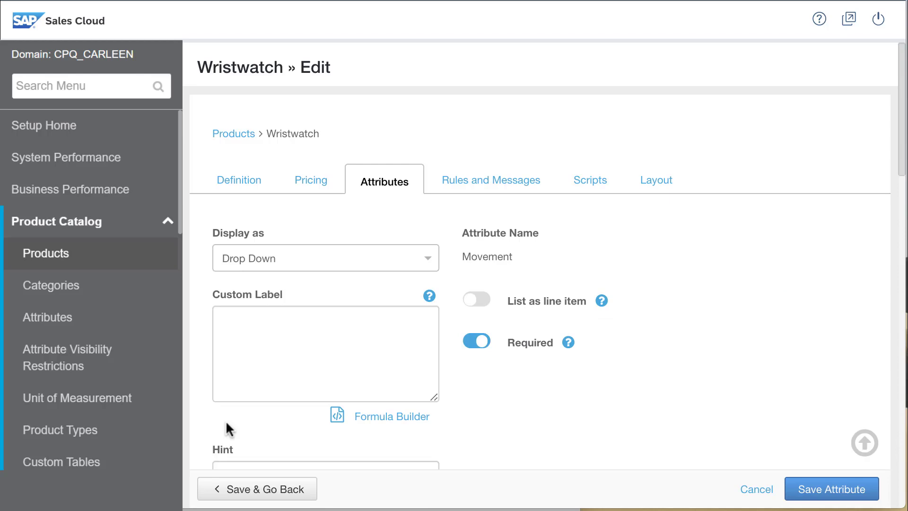
pyautogui.scroll(-15, 226, 422)
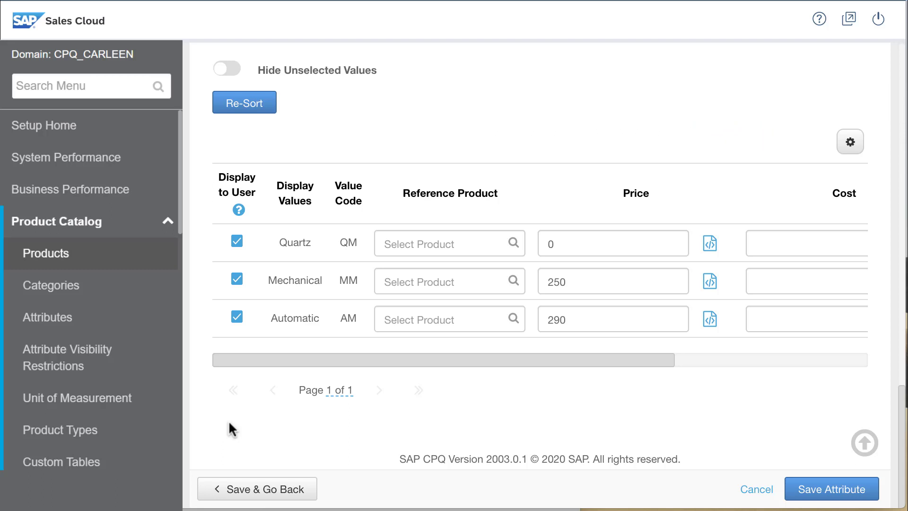
pyautogui.click(850, 143)
# Show the Part Number column and give Quartz, Mechanical, Automatic part numbers -QM, -MM, -AM, then save.
pyautogui.click(363, 275)
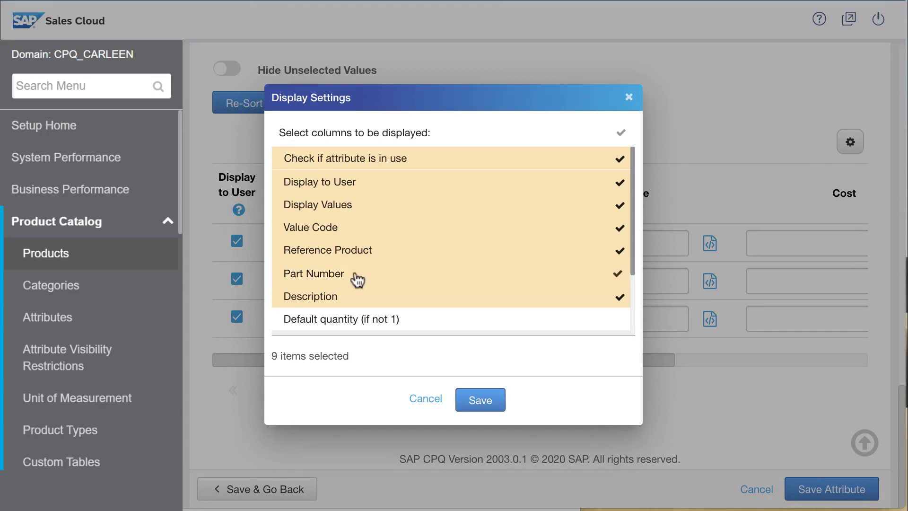
pyautogui.click(480, 402)
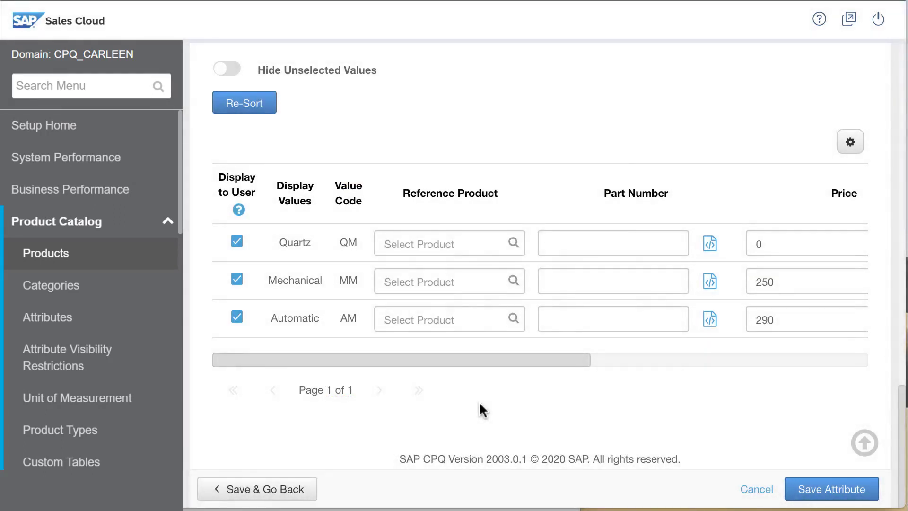
pyautogui.click(573, 246)
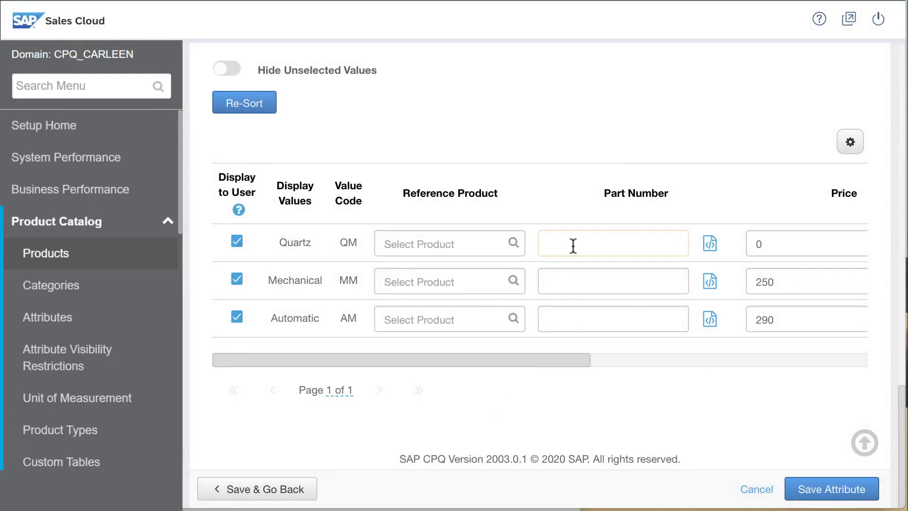
pyautogui.write('-QM')
pyautogui.click(587, 278)
pyautogui.write('-MM')
pyautogui.click(592, 320)
pyautogui.write('-AM')
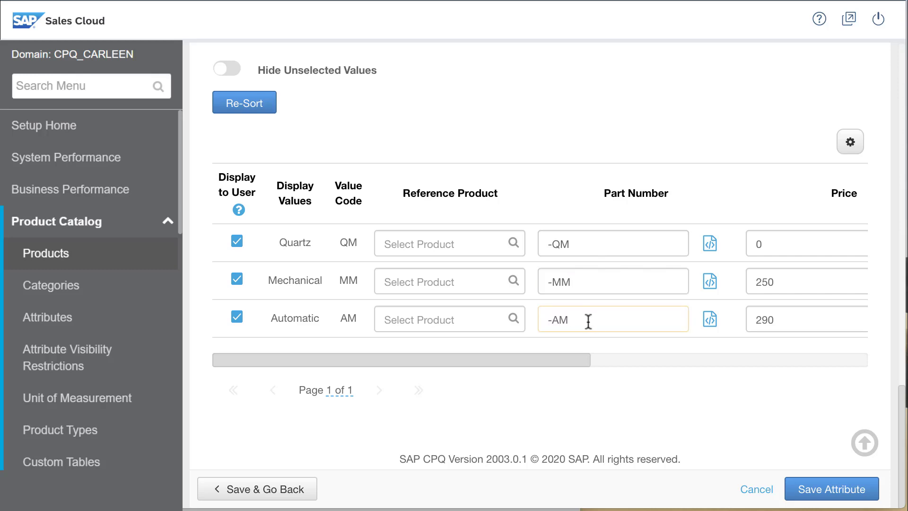
pyautogui.click(259, 492)
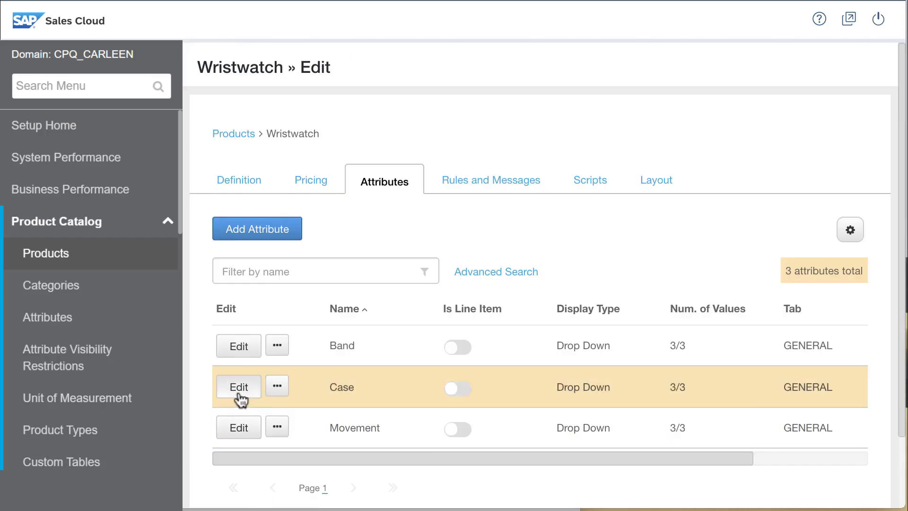
# Give the Case values Stainless Steel, Titanium, Gold part numbers -SC, -TC, -GC and save.
pyautogui.click(239, 387)
pyautogui.scroll(-10, 278, 452)
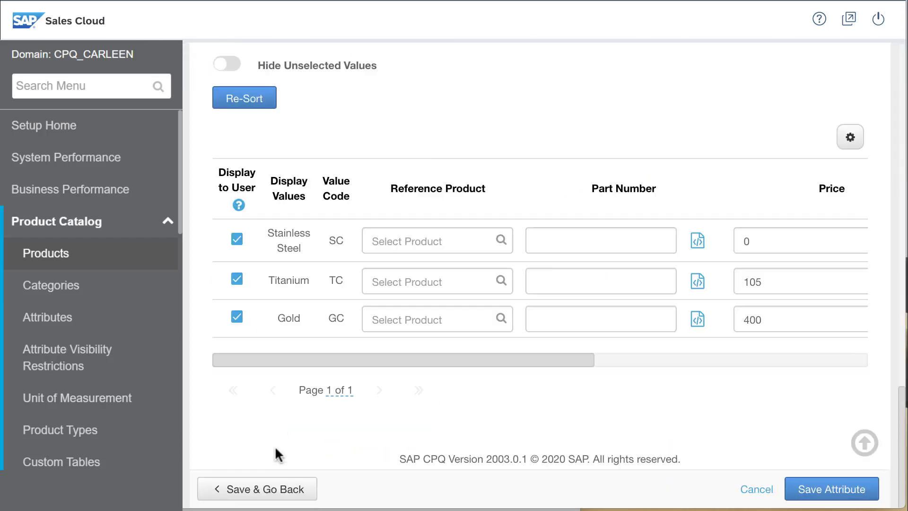
pyautogui.click(555, 239)
pyautogui.write('-SC')
pyautogui.click(549, 282)
pyautogui.write('-TC')
pyautogui.click(538, 316)
pyautogui.write('-GC')
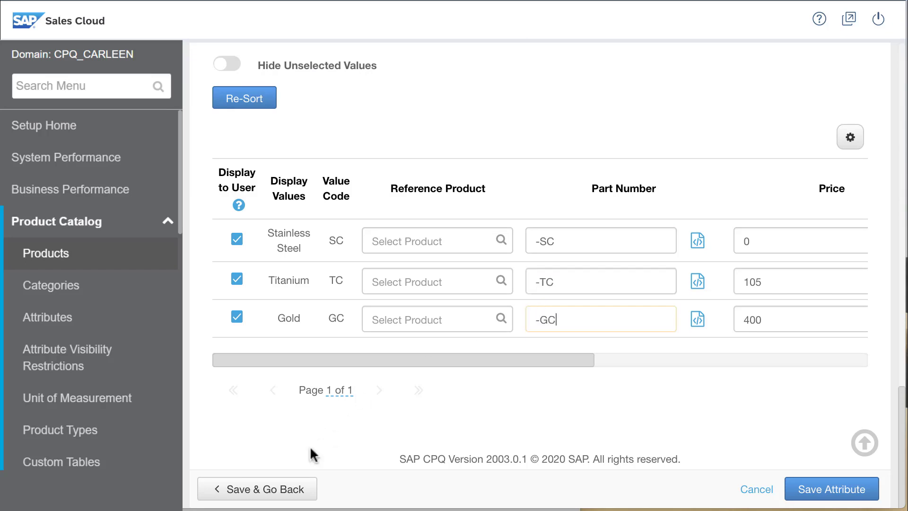
pyautogui.click(290, 488)
# Give the Band values Rally, Milanese, Oyster part numbers -RAB, -MIB, -OYB, save, and return to Definition.
pyautogui.click(241, 345)
pyautogui.scroll(-10, 485, 447)
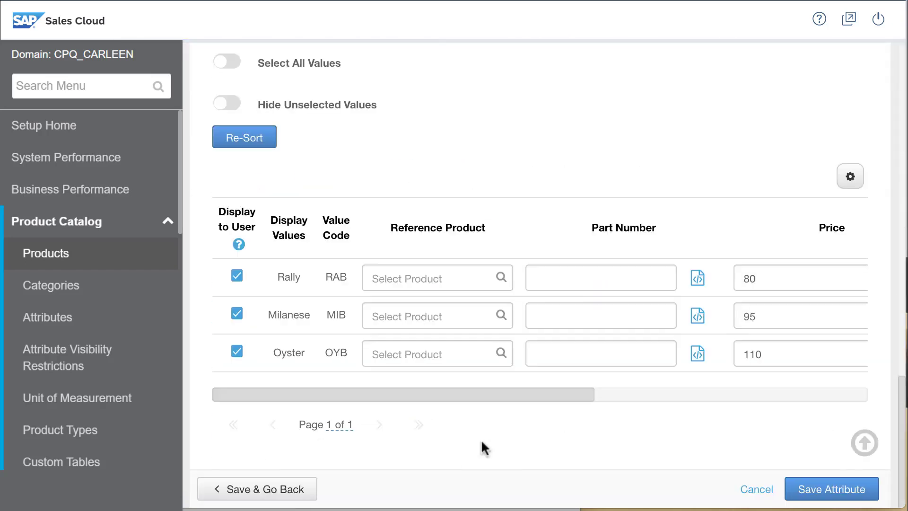
pyautogui.click(557, 284)
pyautogui.write('-RAB')
pyautogui.click(562, 314)
pyautogui.write('-MIB')
pyautogui.click(554, 352)
pyautogui.write('-OYB')
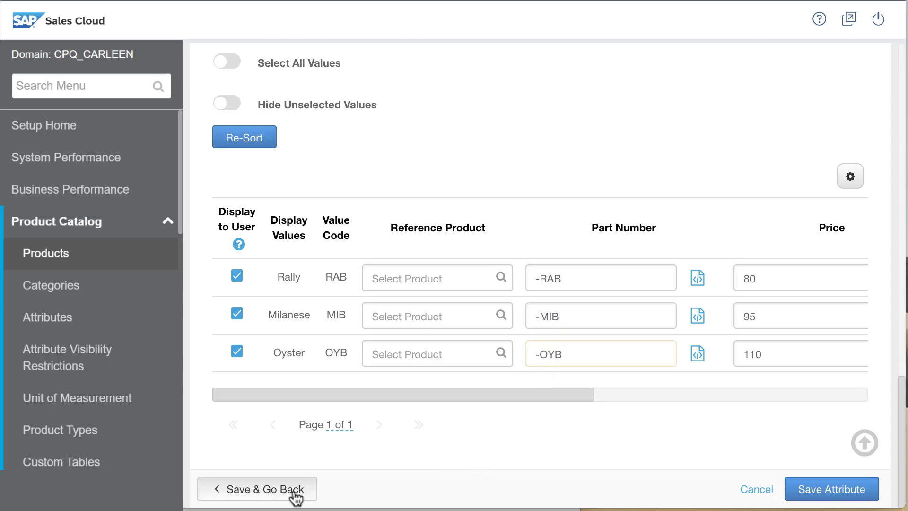
pyautogui.click(293, 491)
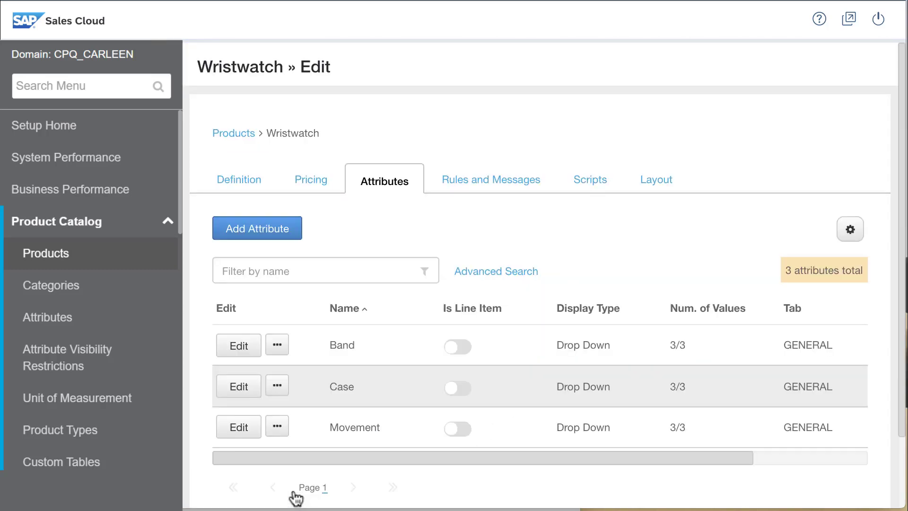
pyautogui.click(228, 181)
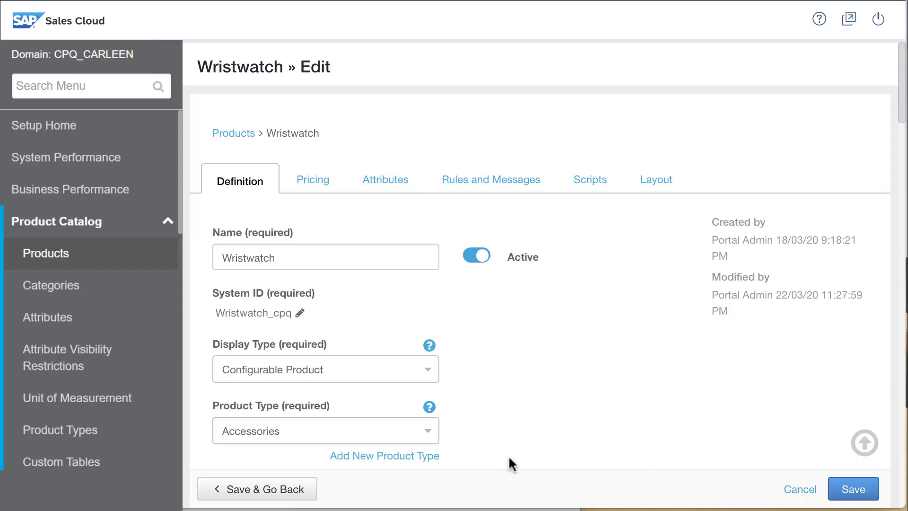
pyautogui.scroll(-5, 509, 455)
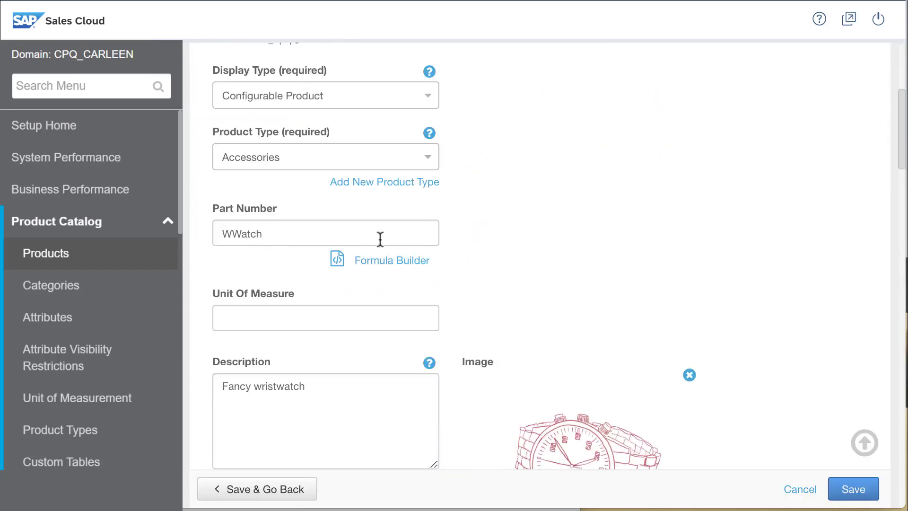
# In the part number Formula Builder, append CatCode(Movement) after WWatch.
pyautogui.click(384, 263)
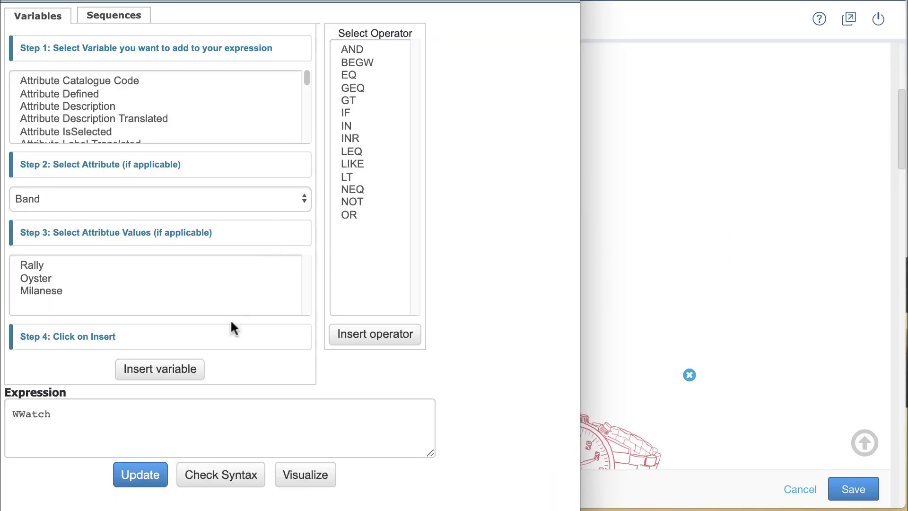
pyautogui.click(95, 416)
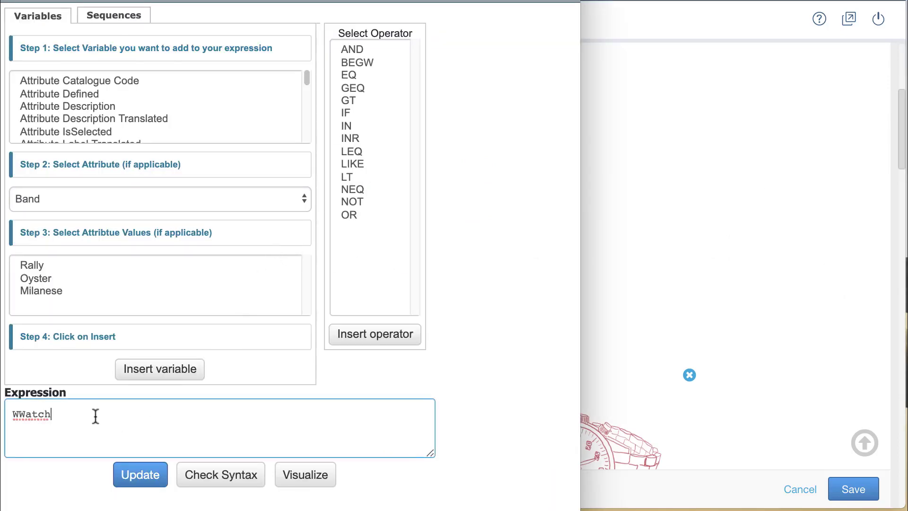
pyautogui.click(103, 78)
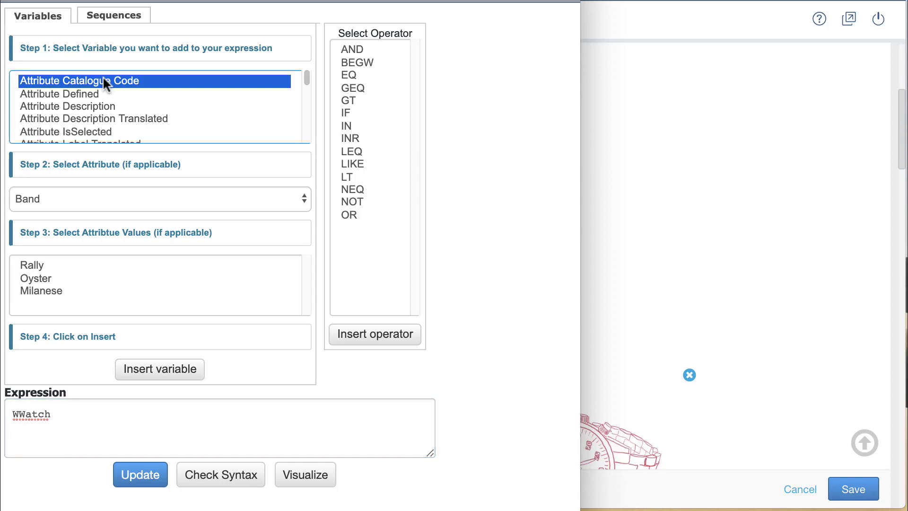
pyautogui.click(99, 198)
pyautogui.click(101, 229)
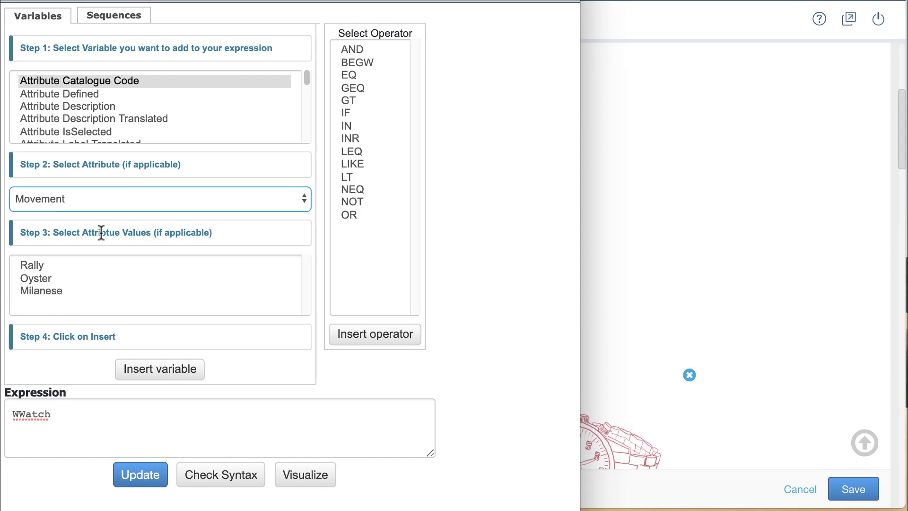
pyautogui.click(150, 371)
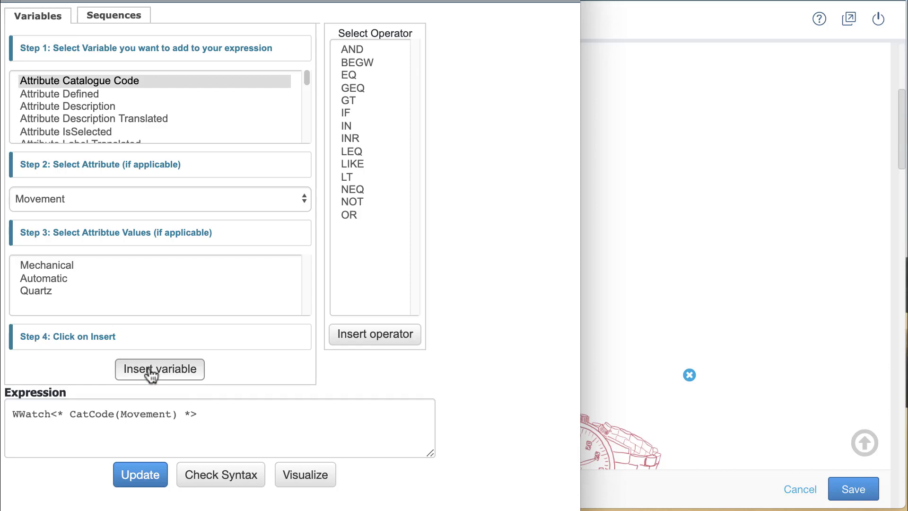
# Append the Case attribute catalogue code to the formula after the Movement code.
pyautogui.click(219, 417)
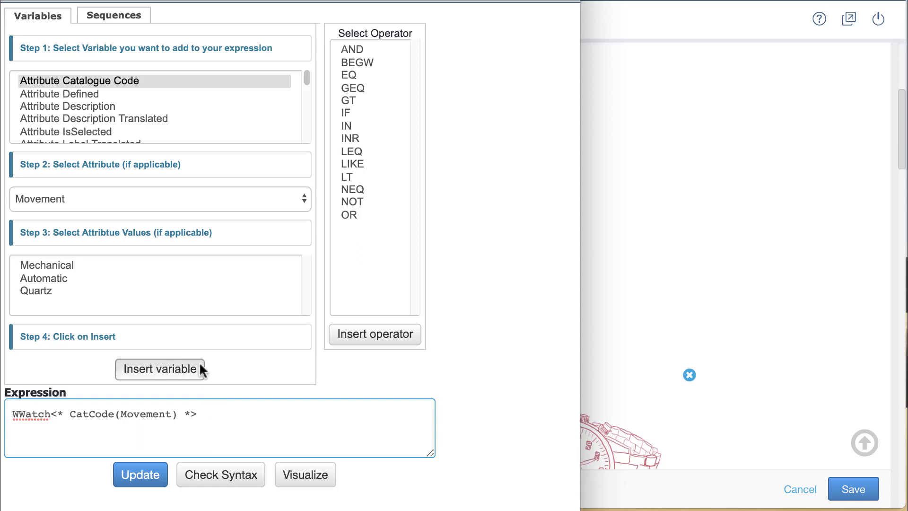
pyautogui.click(109, 193)
pyautogui.click(106, 184)
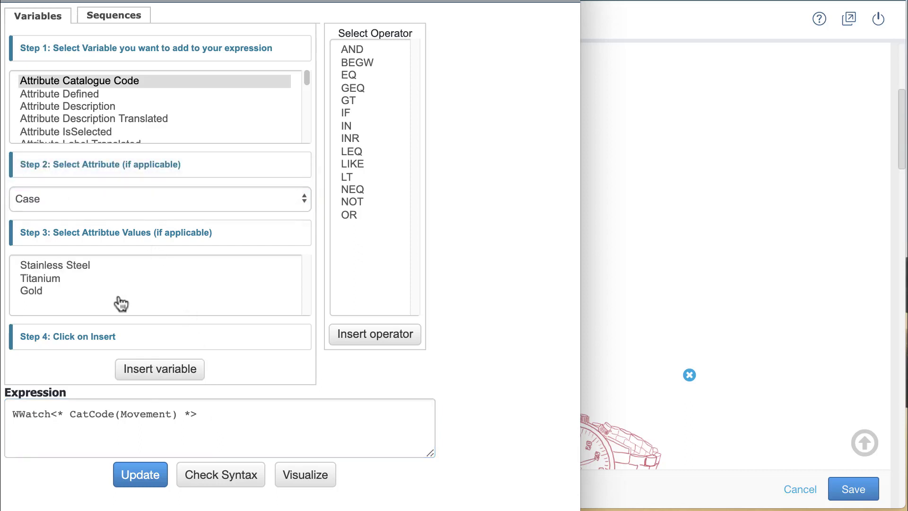
pyautogui.click(152, 378)
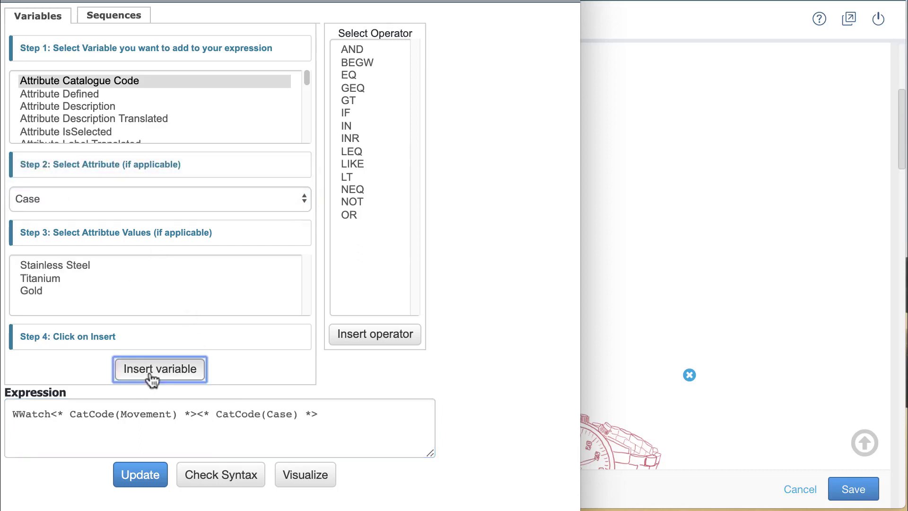
# Append the Band attribute catalogue code at the end of the formula.
pyautogui.click(362, 413)
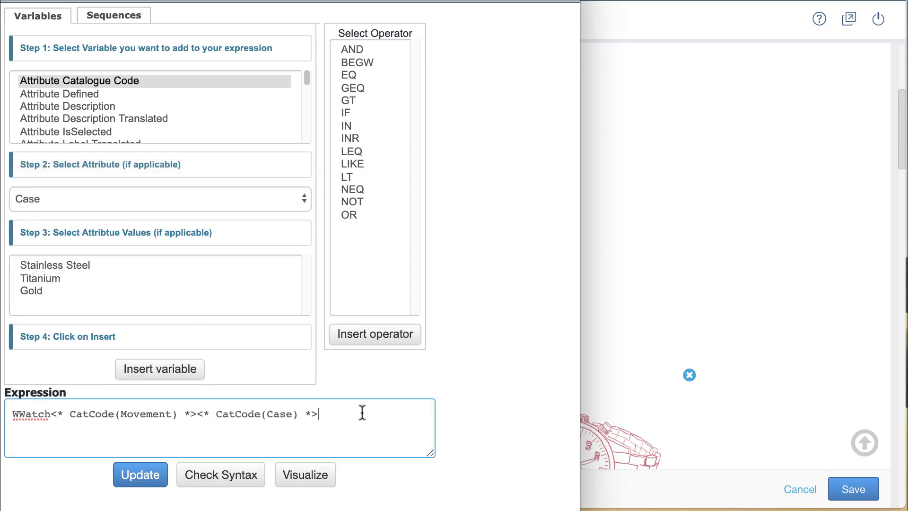
pyautogui.click(84, 199)
pyautogui.click(84, 184)
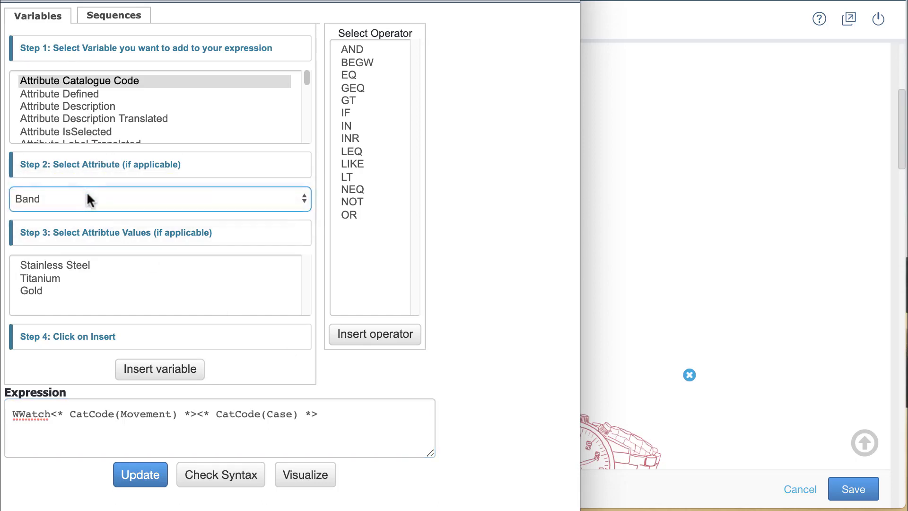
pyautogui.click(173, 370)
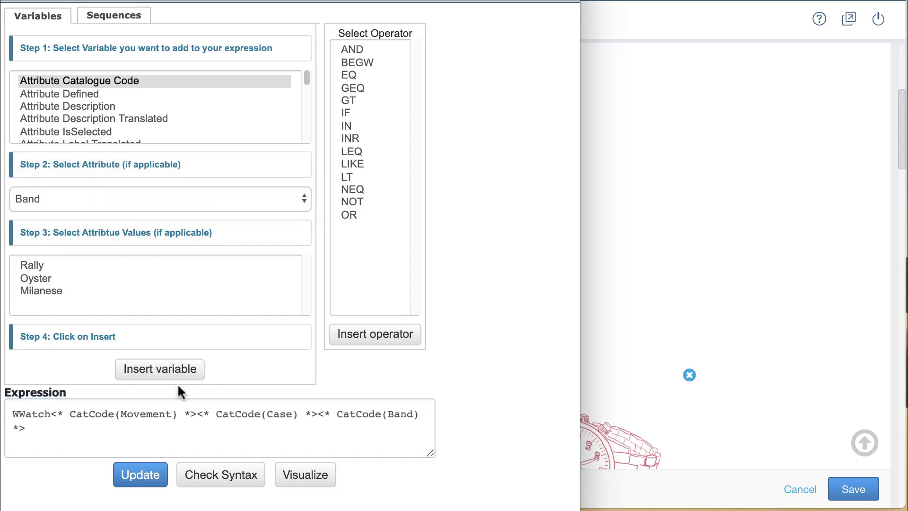
# Apply the CatCode formula to Part Number, save the Wristwatch, and open the Layout tab's Configuration Preview.
pyautogui.click(142, 477)
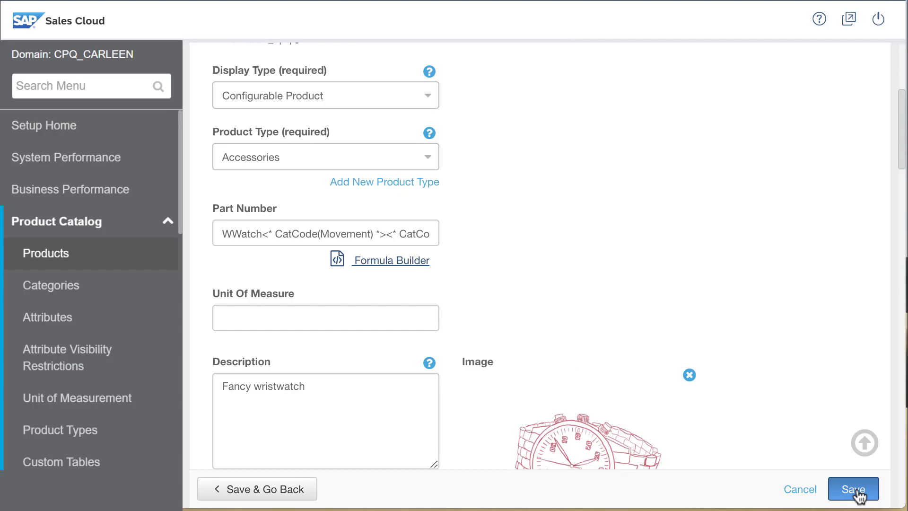
pyautogui.click(856, 492)
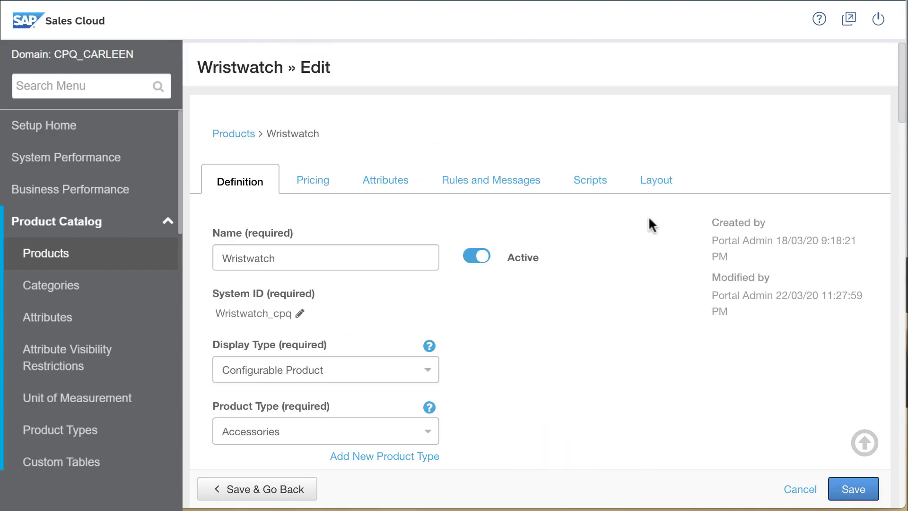
pyautogui.click(651, 184)
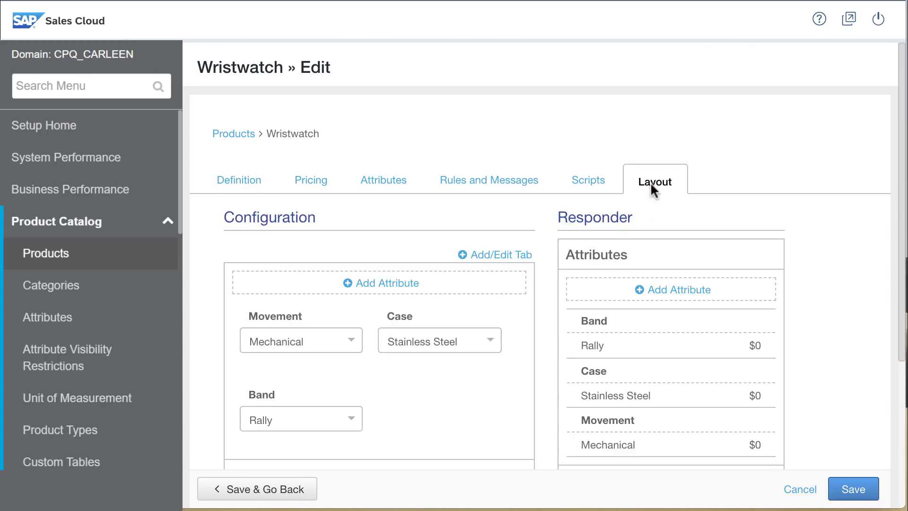
pyautogui.scroll(-5, 651, 182)
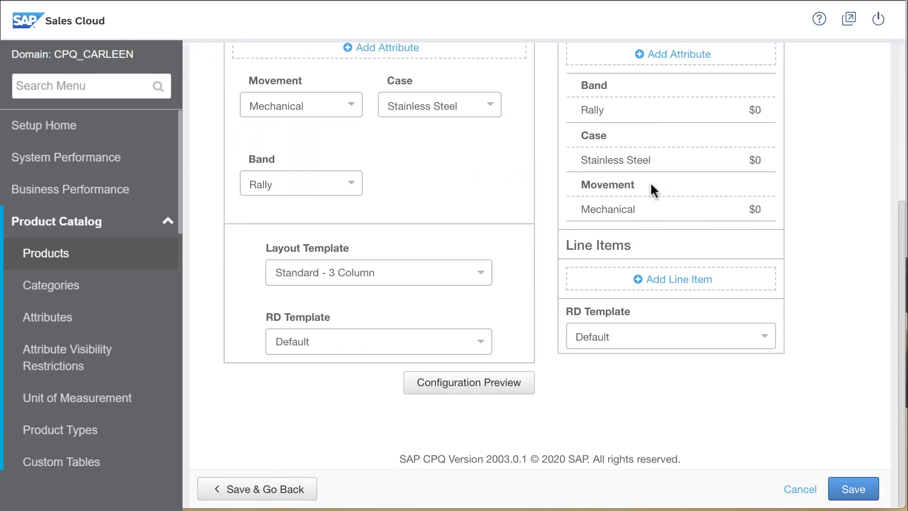
pyautogui.click(493, 387)
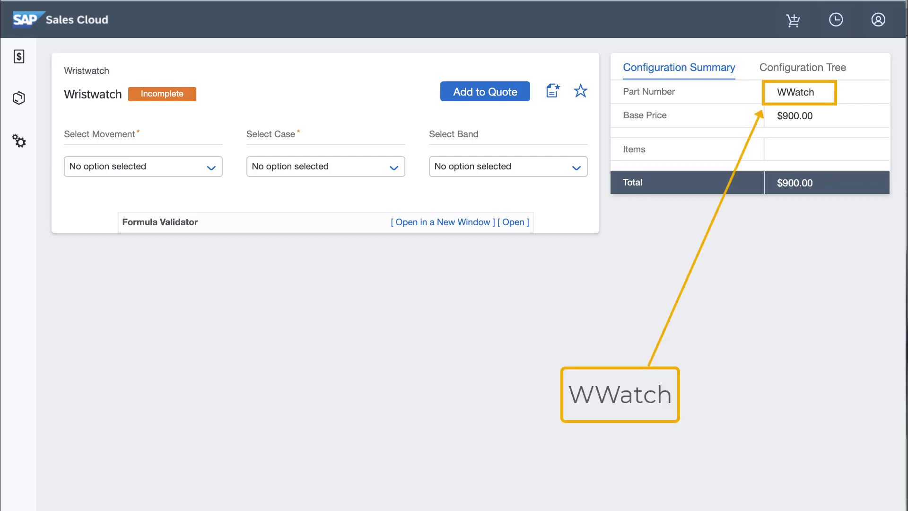
# In the preview, pick Stainless Steel case and Mechanical movement, yielding WWatch-MM-SC at $1,150.00.
pyautogui.click(304, 169)
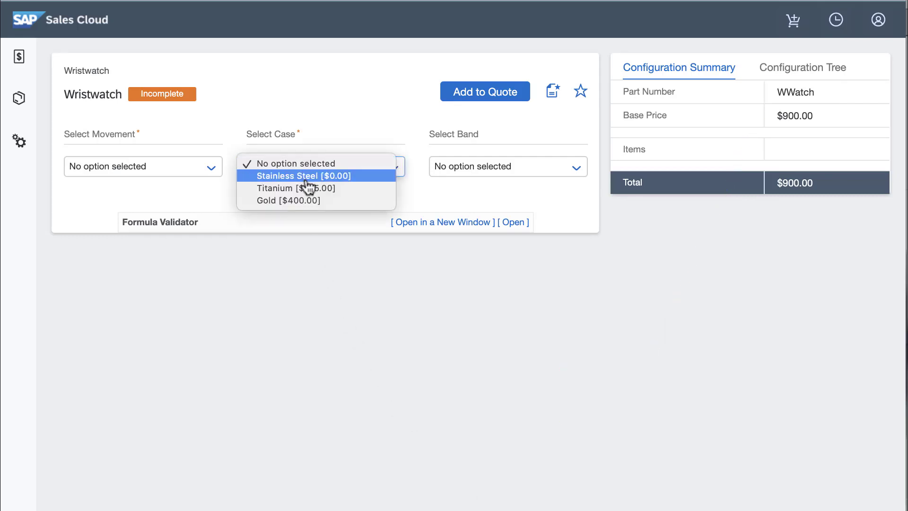
pyautogui.click(306, 177)
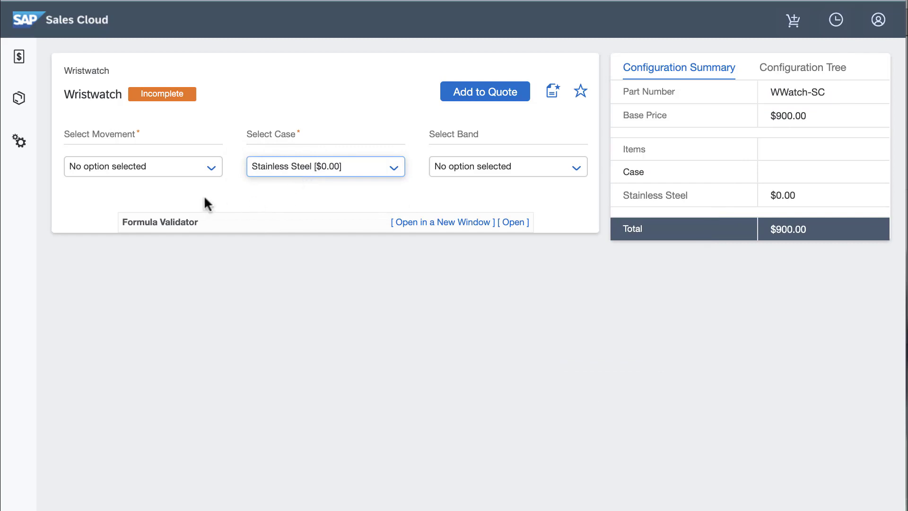
pyautogui.click(167, 176)
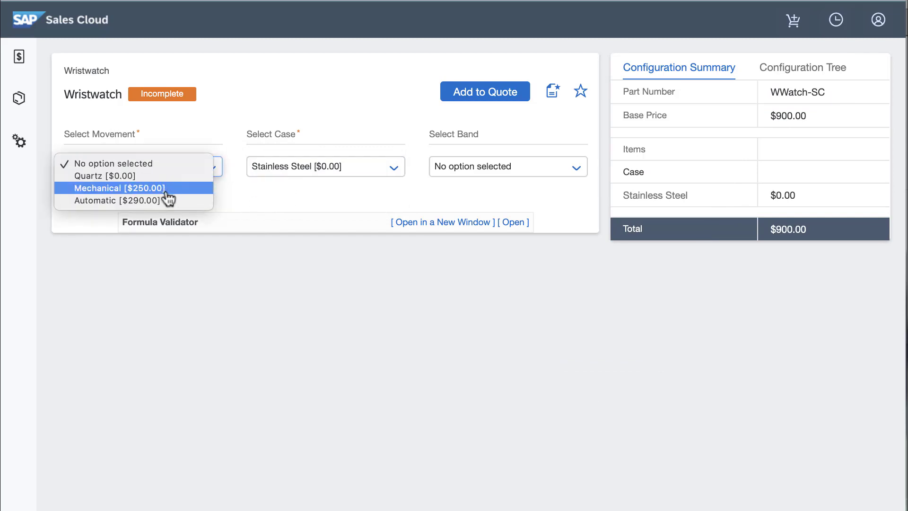
pyautogui.click(169, 188)
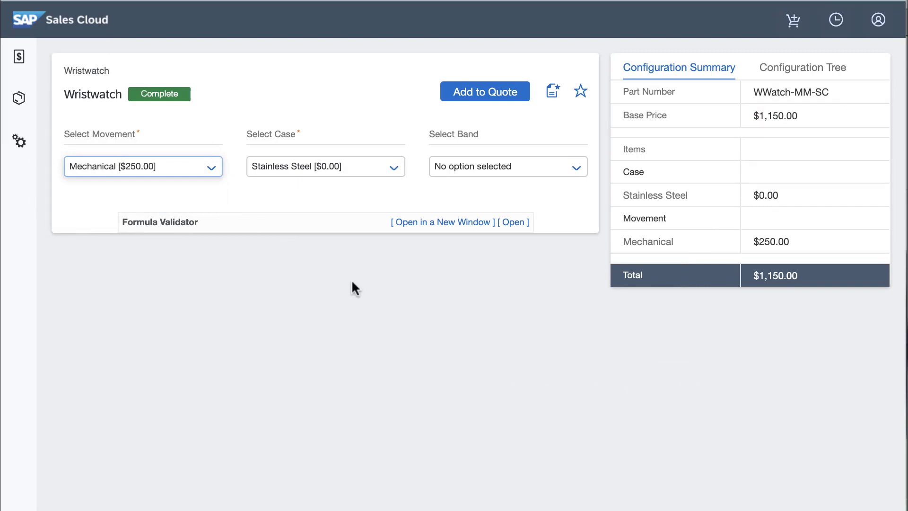
# Choose the Milanese band and Automatic movement, then add WWatch-AM-SC-MIB ($1,285.00) to the quote.
pyautogui.click(506, 173)
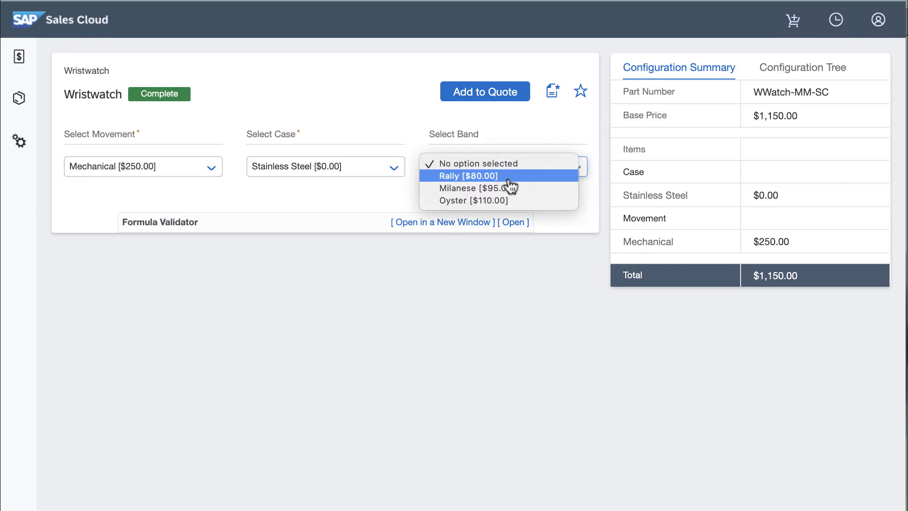
pyautogui.click(510, 189)
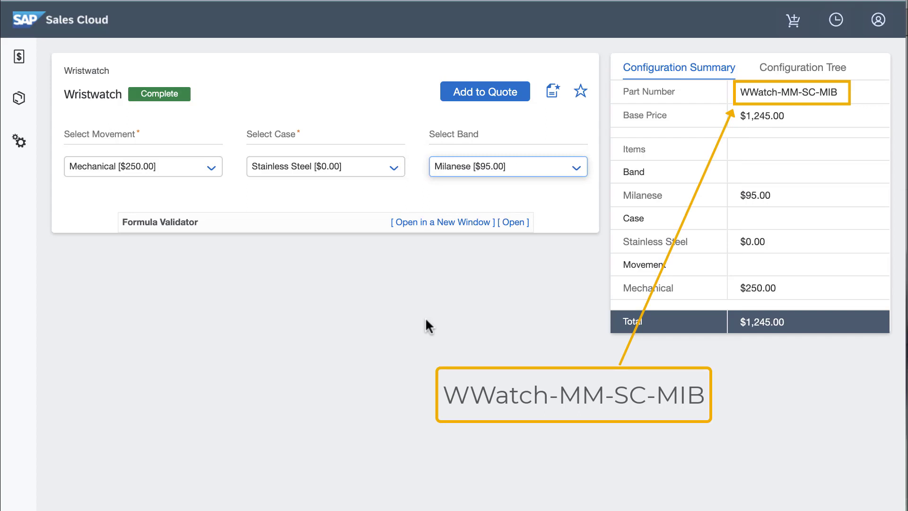
pyautogui.click(168, 169)
pyautogui.click(167, 179)
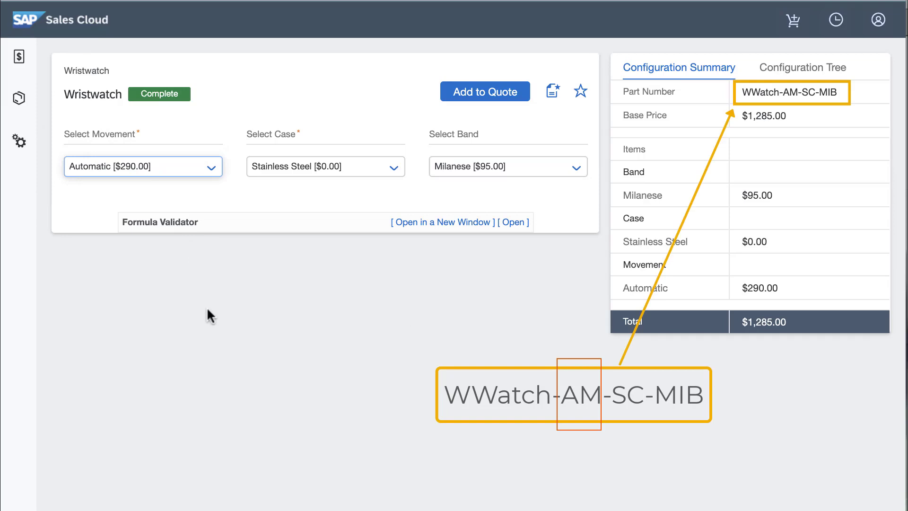
pyautogui.click(488, 94)
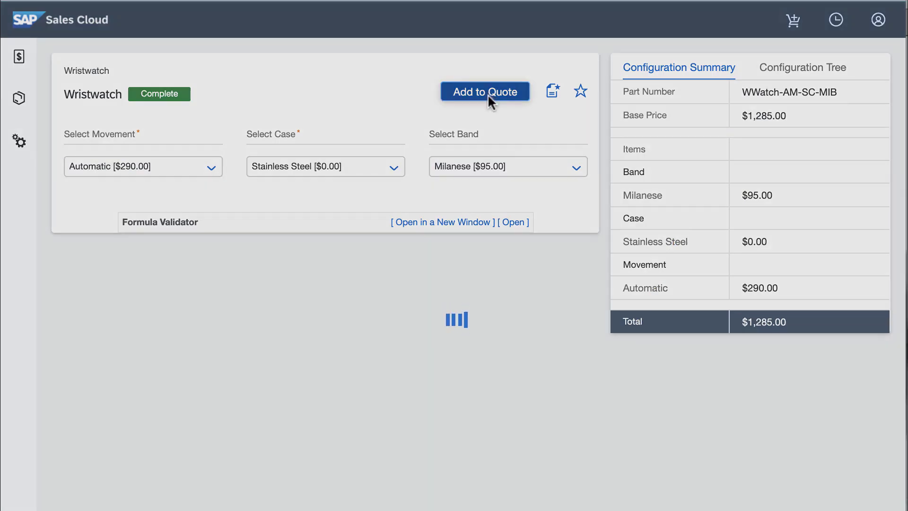